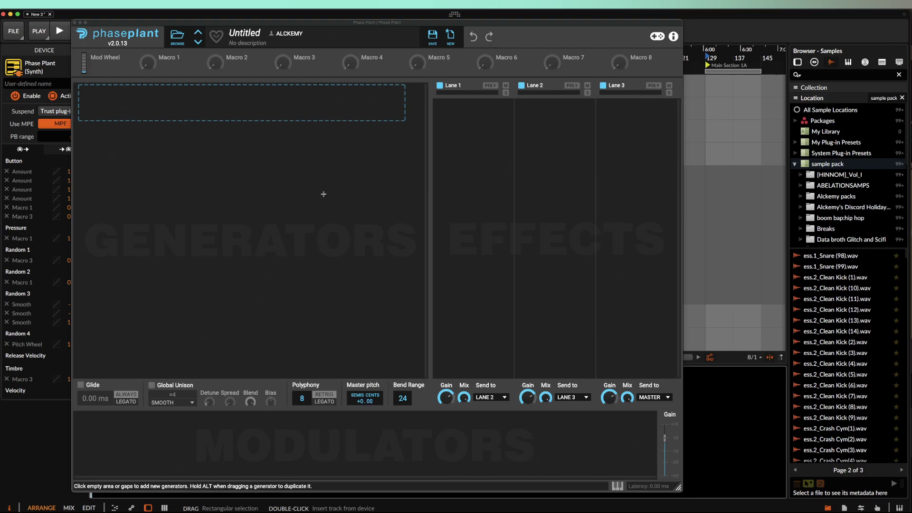
Add an Analog oscillator generator and enable its unison with 2 Smooth voices, adjusting the detune.
click(229, 104)
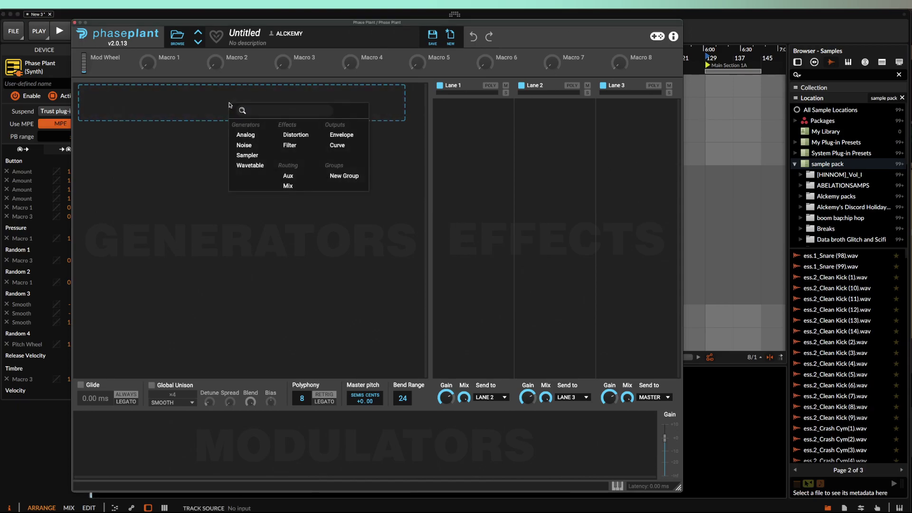
click(244, 134)
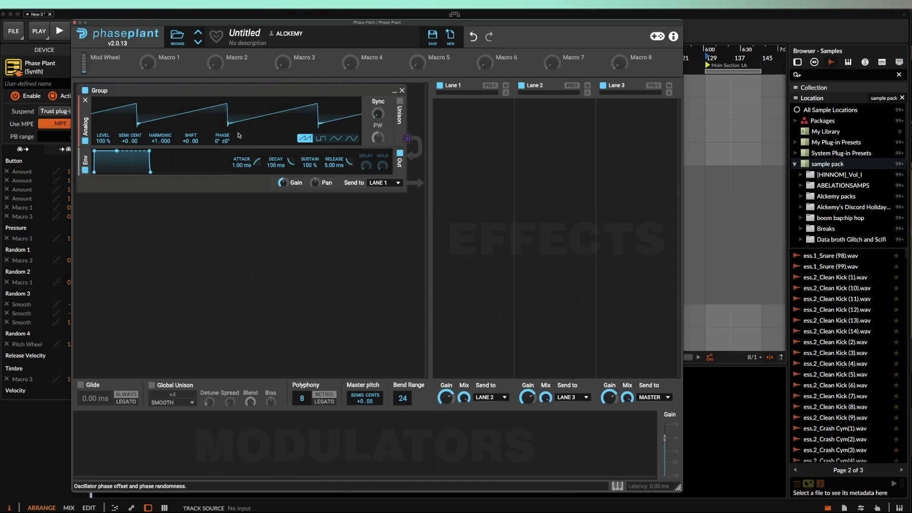
click(399, 101)
drag(183, 154, 184, 164)
mouse_move(251, 154)
mouse_down()
mouse_move(252, 146)
mouse_move(251, 154)
mouse_up()
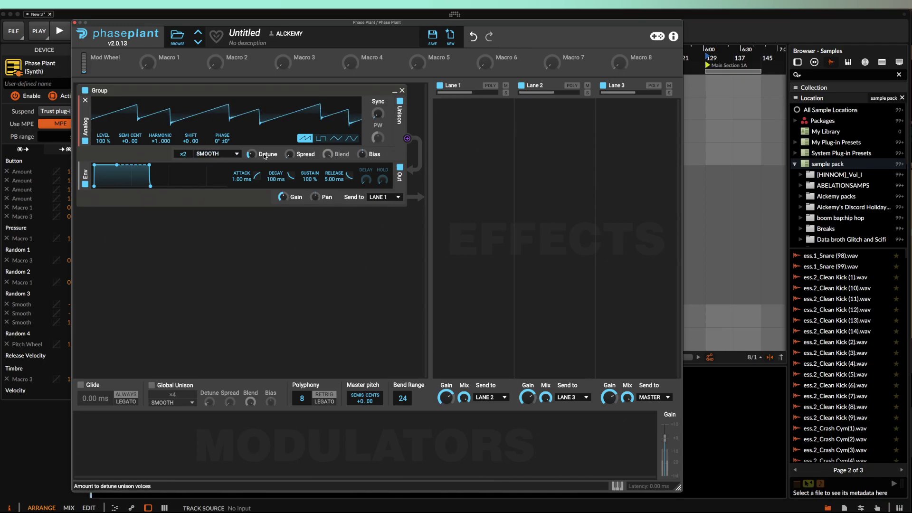
Insert a low-pass Filter between the oscillator and the output envelope, with its cutoff at about 348 Hz.
click(211, 167)
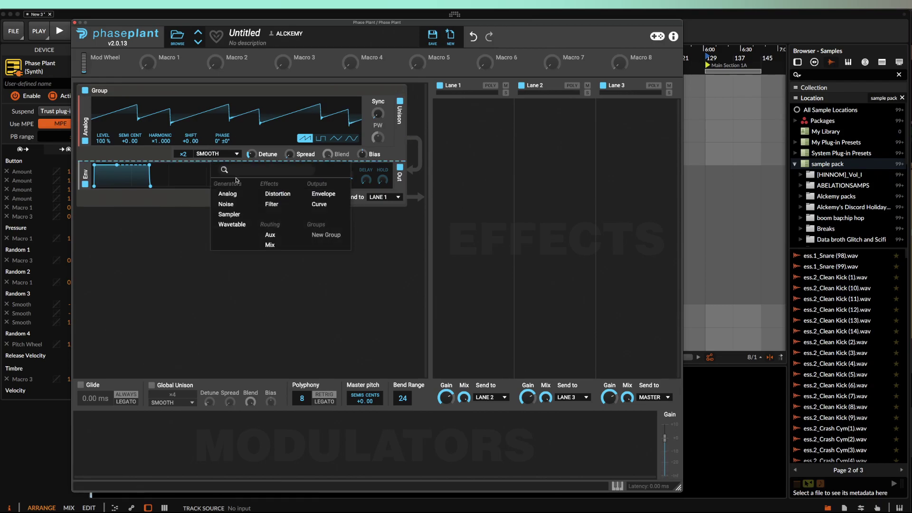
click(274, 205)
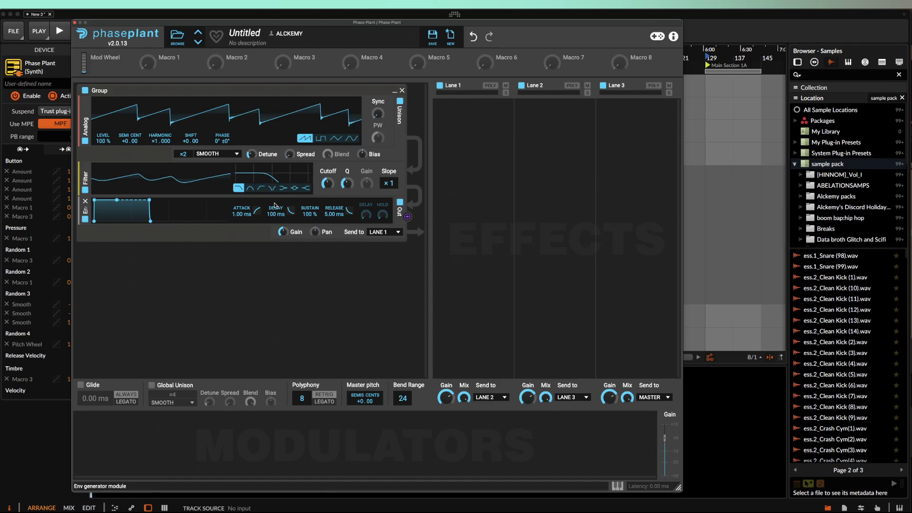
mouse_move(327, 183)
drag(327, 183, 327, 184)
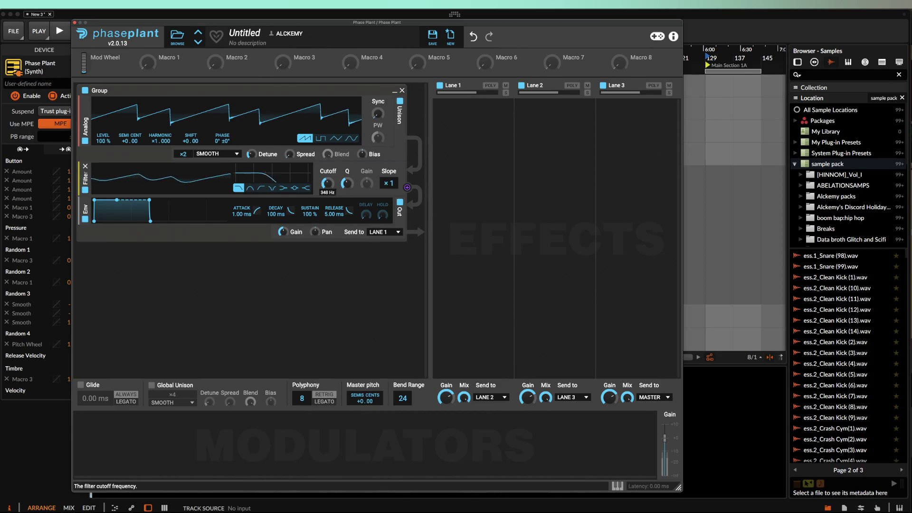
Add an Envelope modulator with 0 ms attack, about 241 ms decay and 0% sustain.
click(145, 432)
click(142, 392)
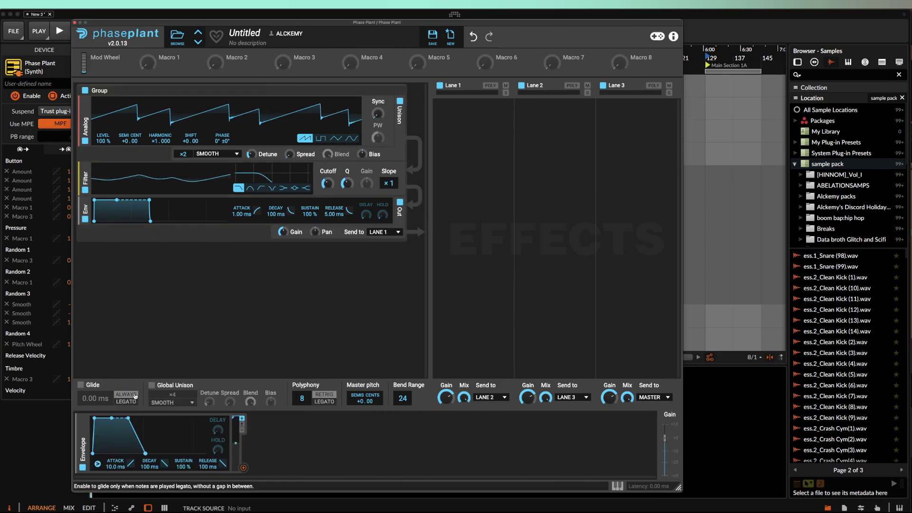
drag(111, 418, 127, 453)
drag(94, 418, 92, 418)
Assign the Envelope modulator to the filter cutoff, then curve its decay inward and lengthen it to about 543 ms.
drag(243, 468, 327, 188)
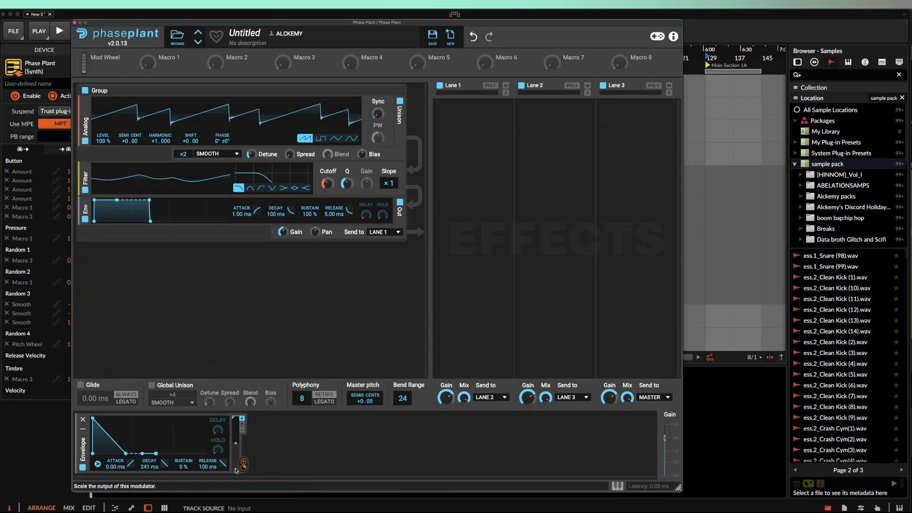
mouse_move(330, 194)
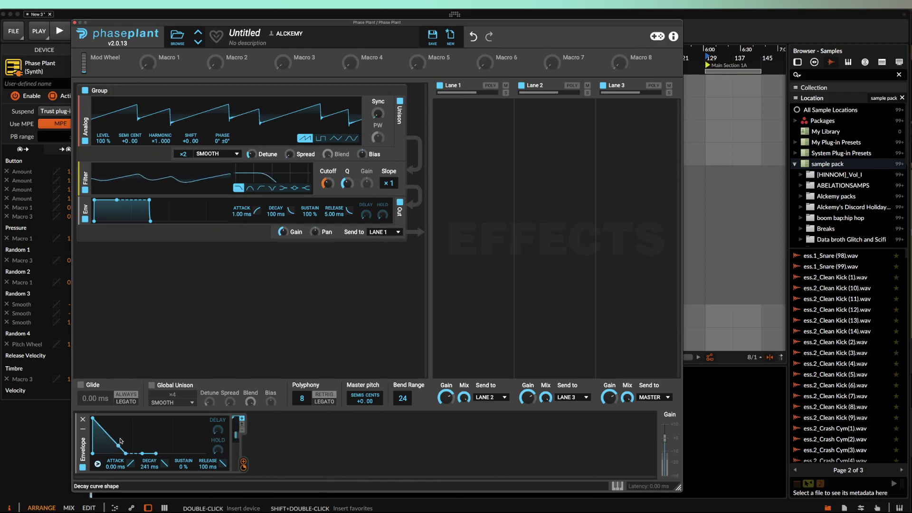
mouse_move(125, 453)
mouse_down()
mouse_move(144, 454)
mouse_move(120, 448)
mouse_up()
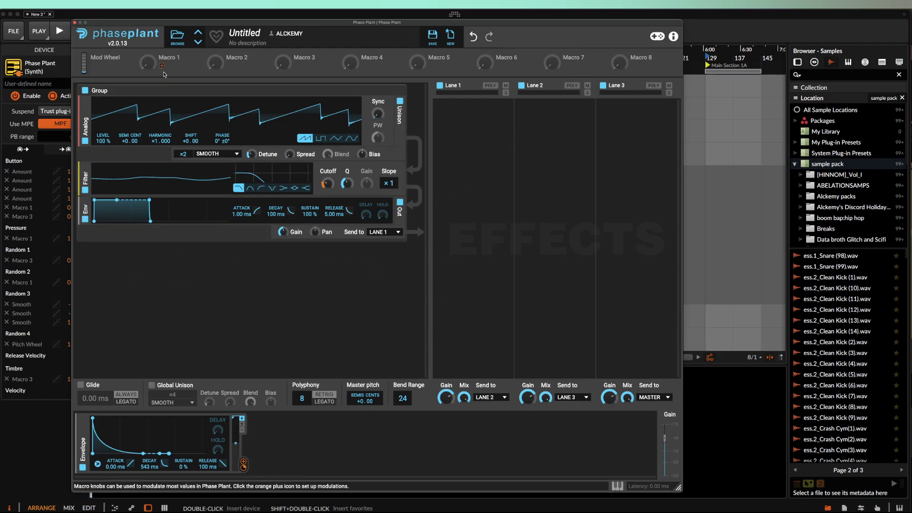
drag(153, 27, 155, 188)
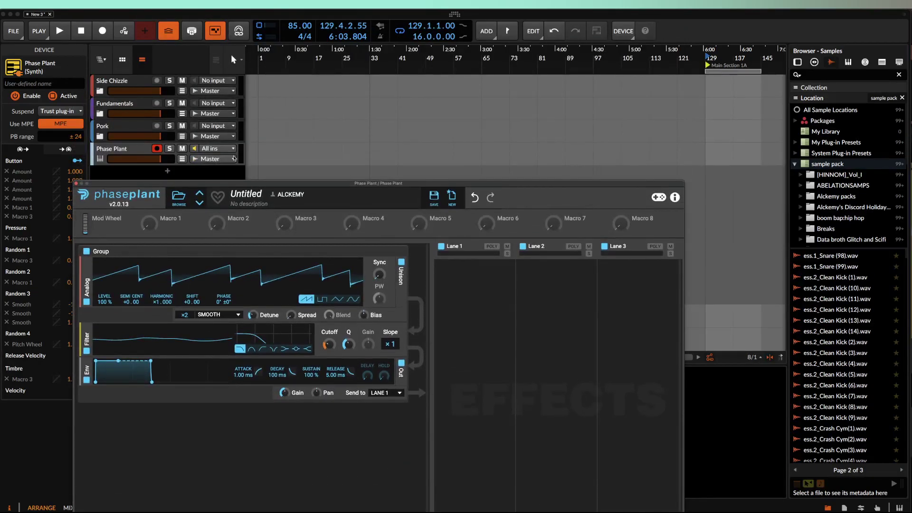
click(182, 159)
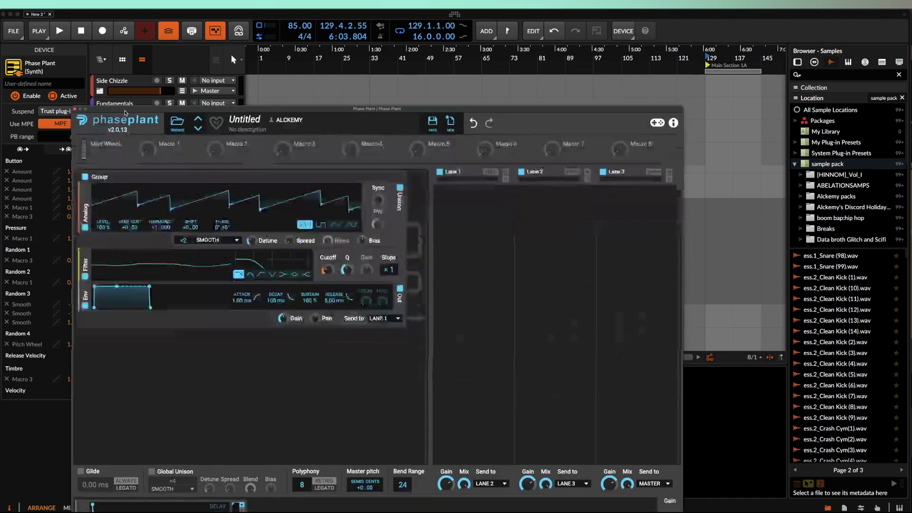
drag(126, 186, 67, 31)
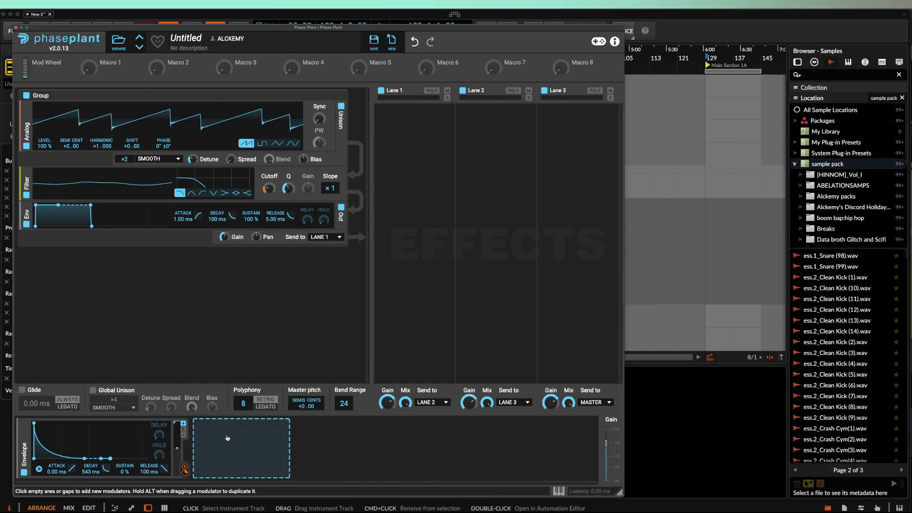
Add a Random modulator and route it to the Envelope modulator's trigger input.
click(225, 437)
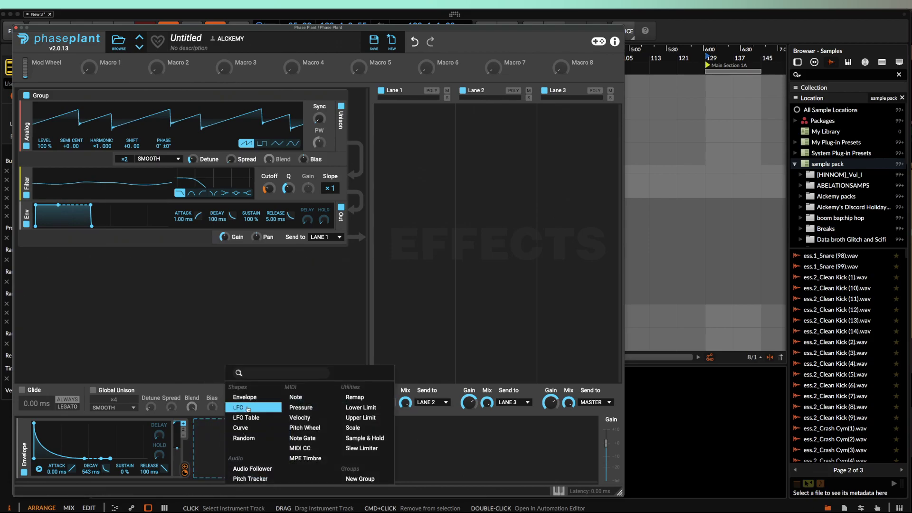
click(250, 438)
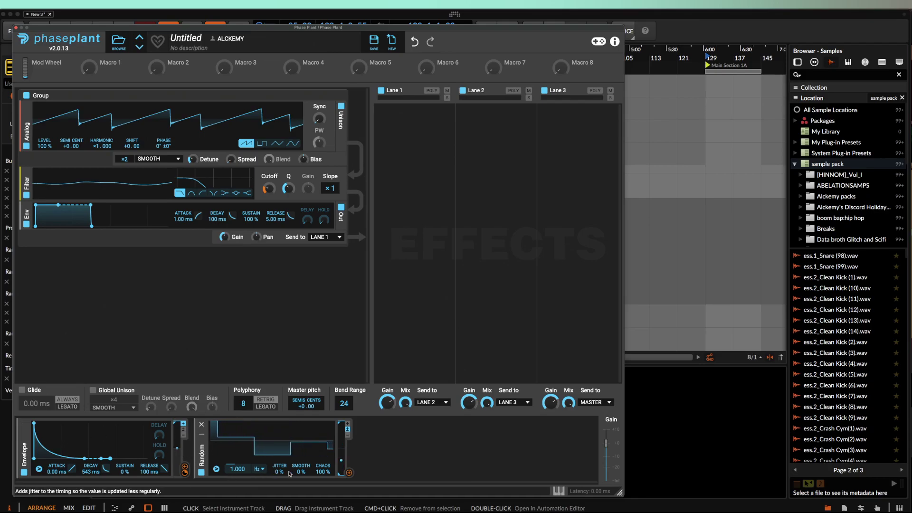
drag(349, 472, 38, 472)
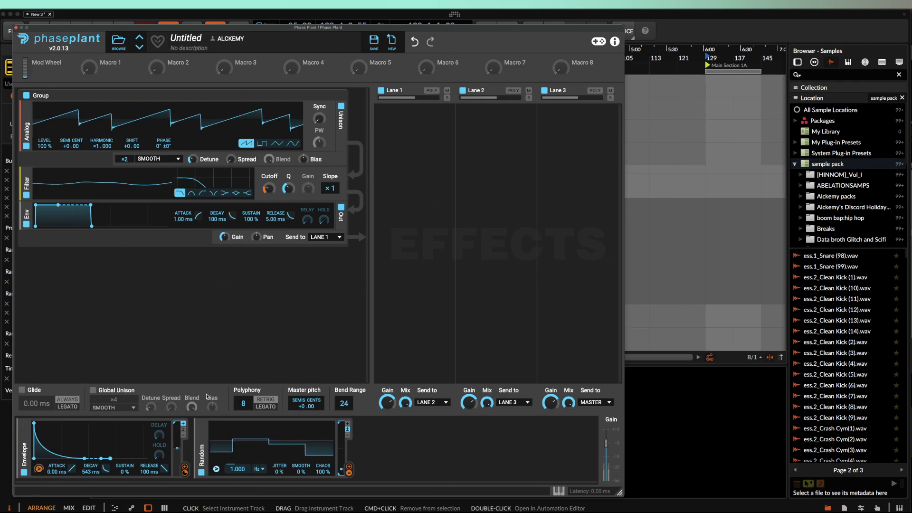
Adjust the envelope's modulation of the filter cutoff, and set the Random modulator to 7.388 Hz with positive unipolar output.
drag(185, 468, 269, 189)
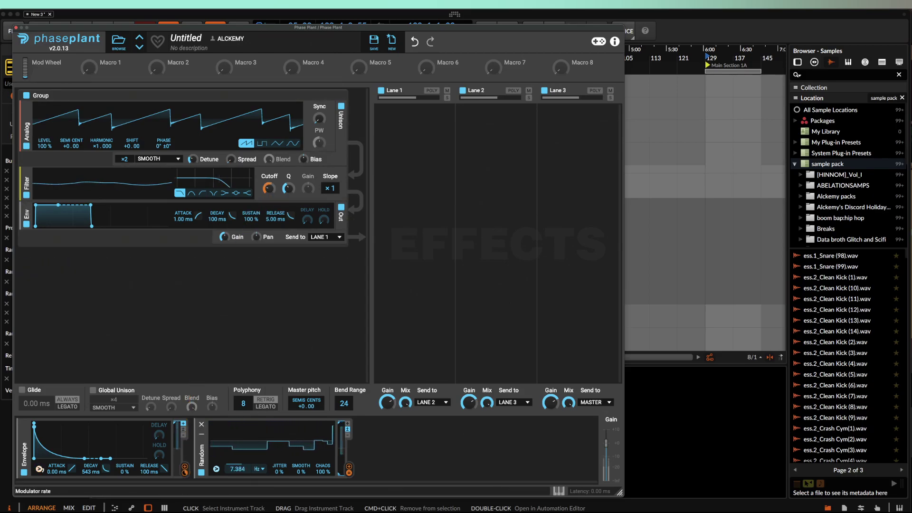
click(347, 423)
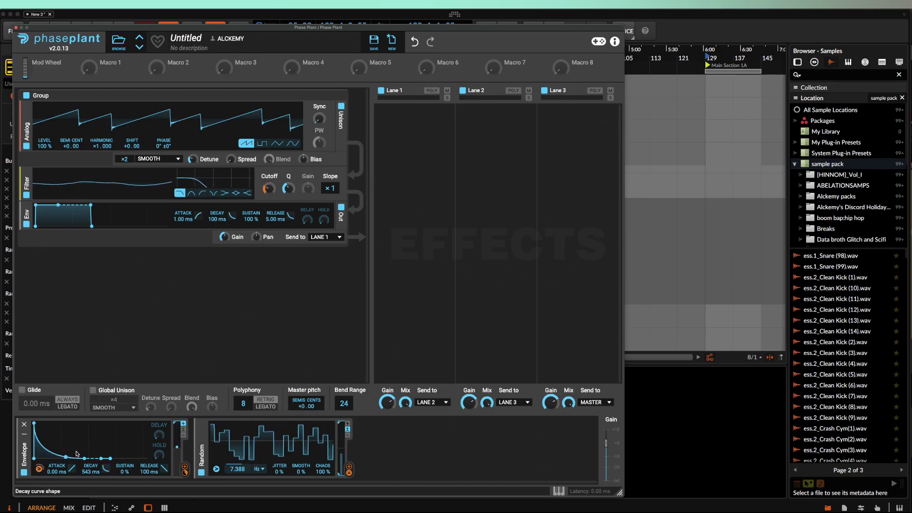
click(348, 426)
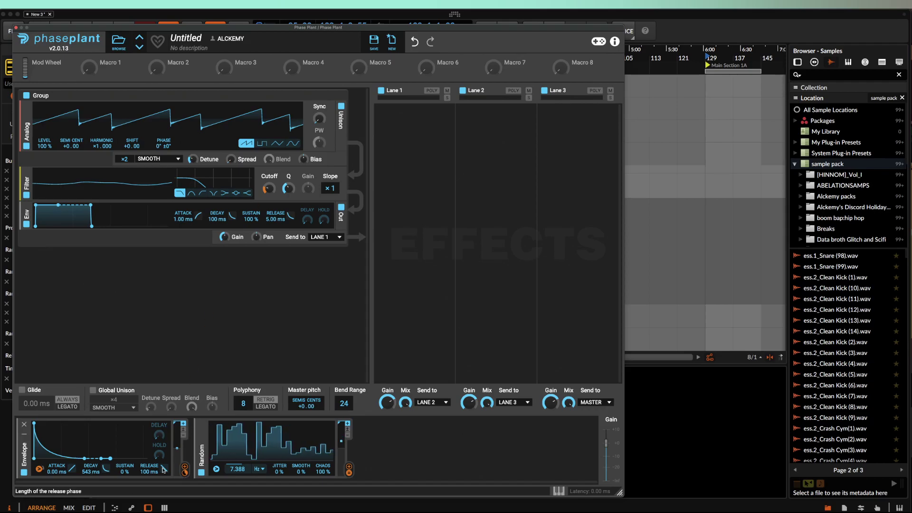
Add a second Random modulator with its smoothing at 100%.
click(423, 440)
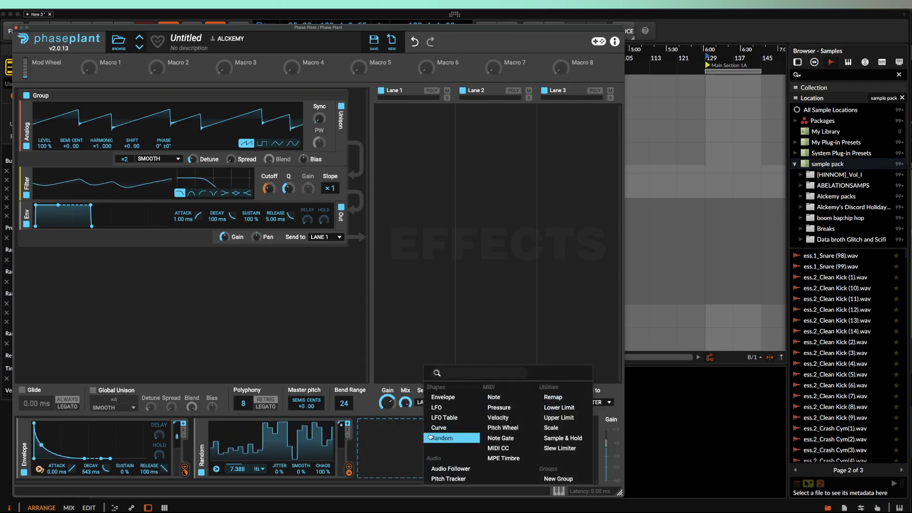
click(443, 440)
drag(464, 472, 465, 451)
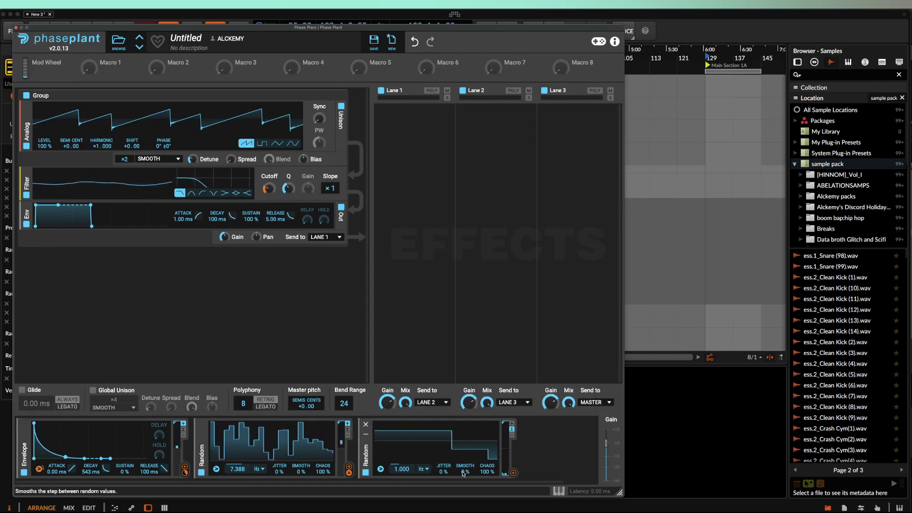
Route the second Random modulator to the Envelope modulator's decay time and set its rate to about 2.065 Hz.
click(514, 474)
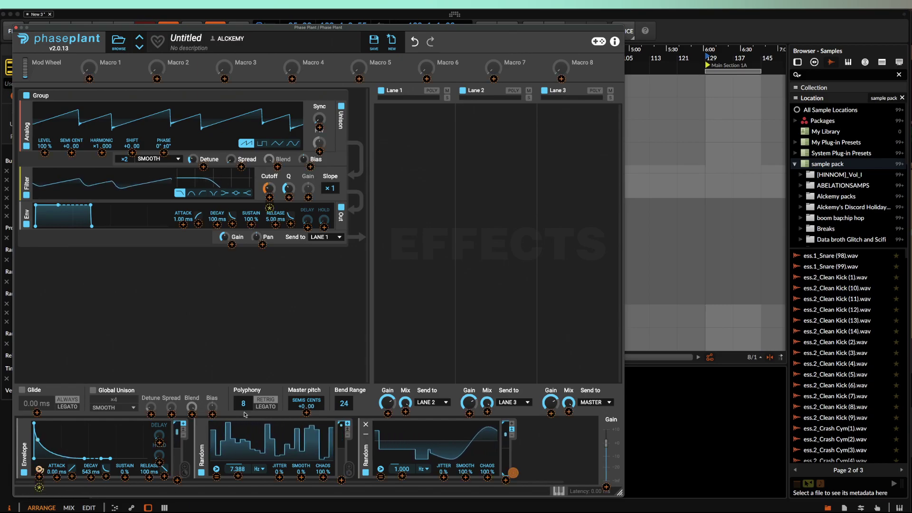
click(90, 476)
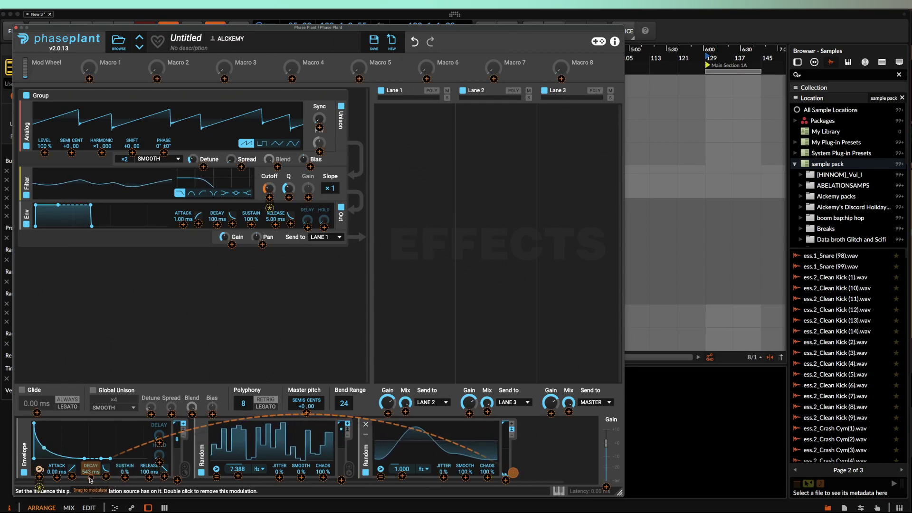
click(241, 489)
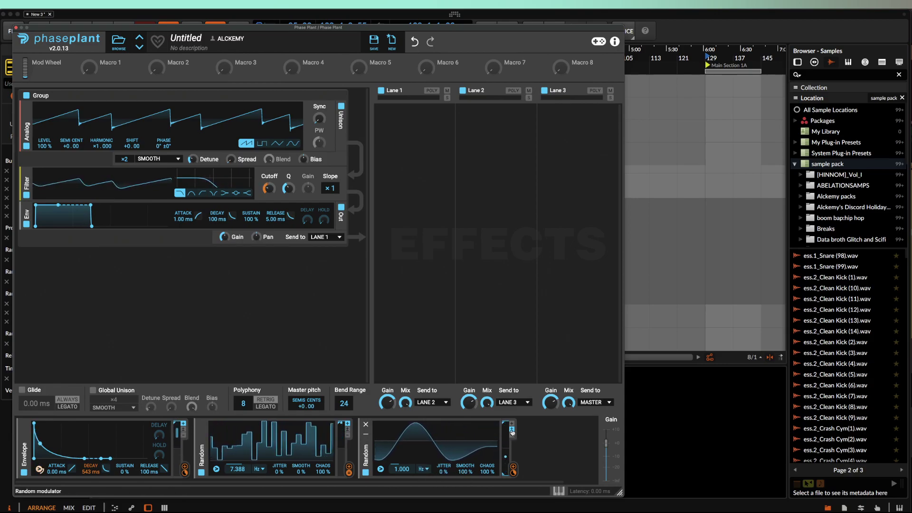
drag(512, 431, 512, 430)
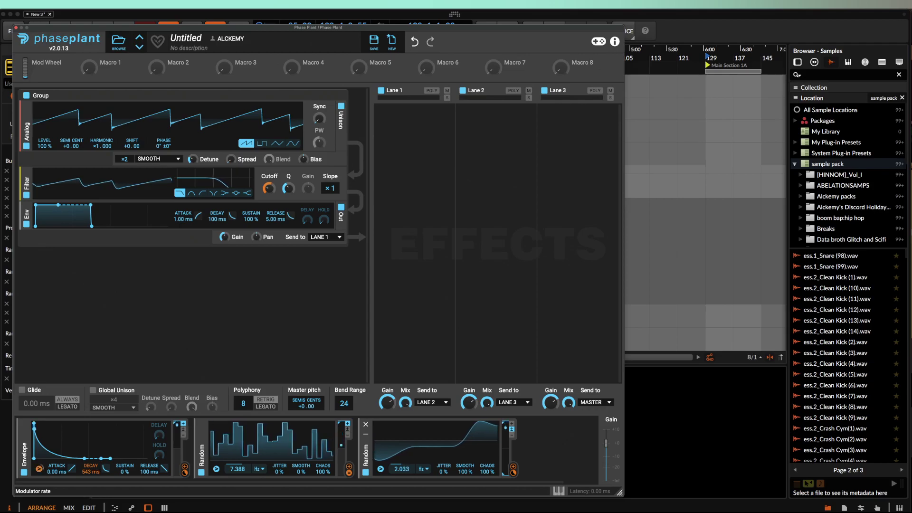
drag(402, 469, 401, 467)
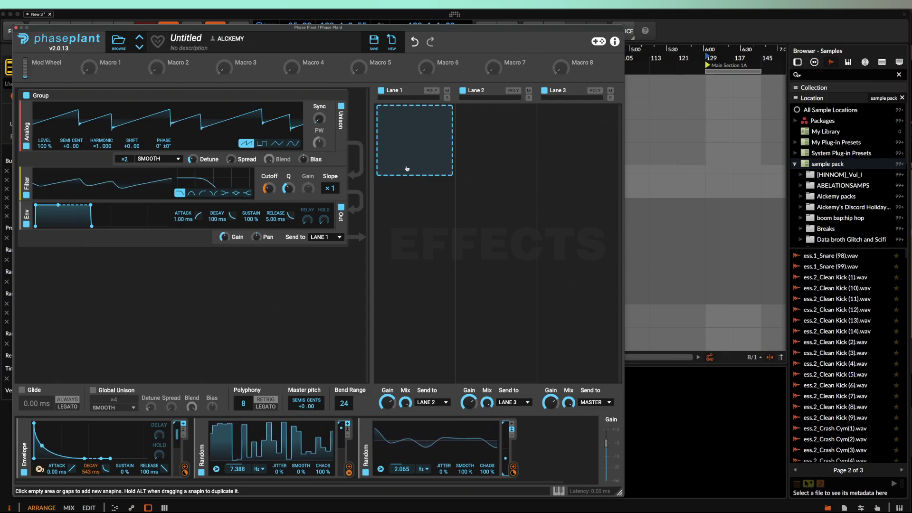
Add a Distortion effect in Saturate mode to Lane 1 and a Limiter to Lane 3.
click(411, 128)
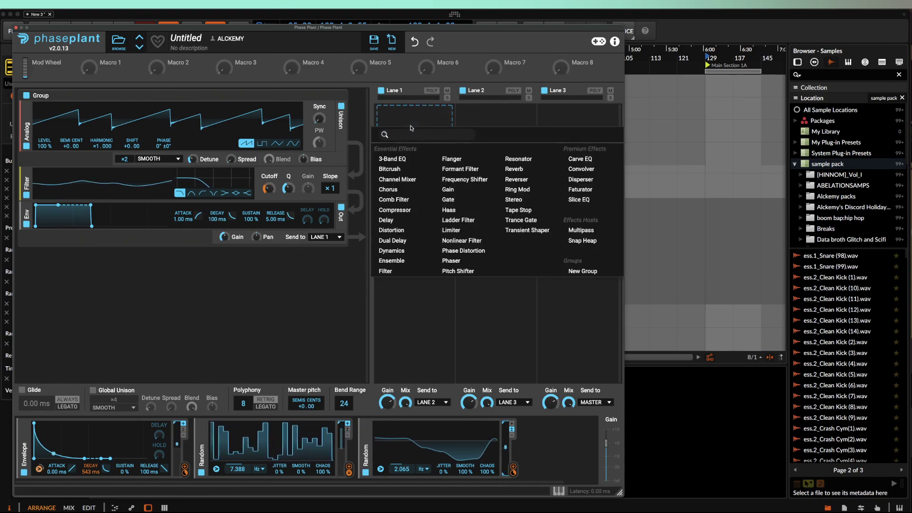
click(390, 229)
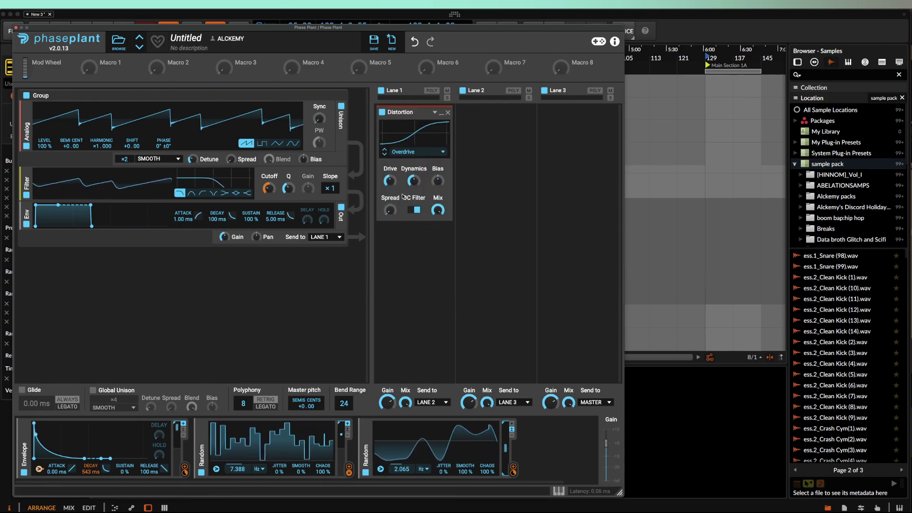
click(399, 151)
click(404, 162)
click(586, 135)
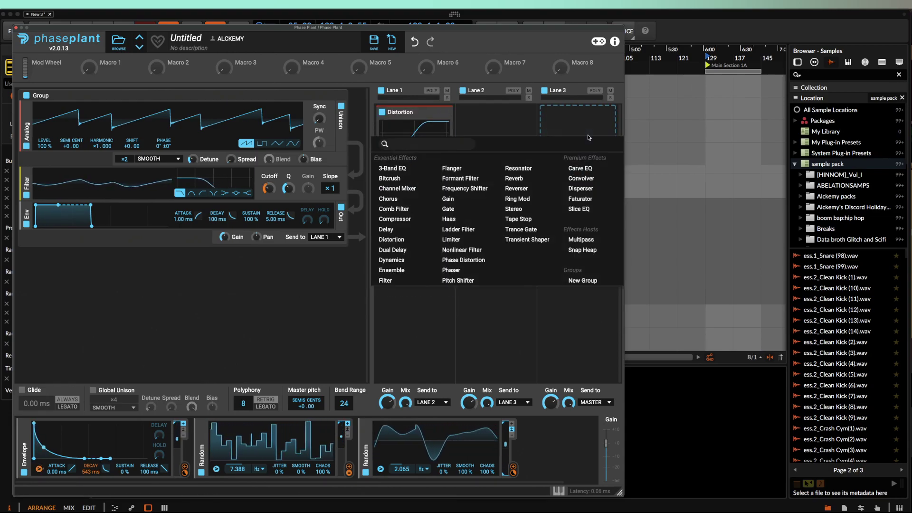
click(453, 240)
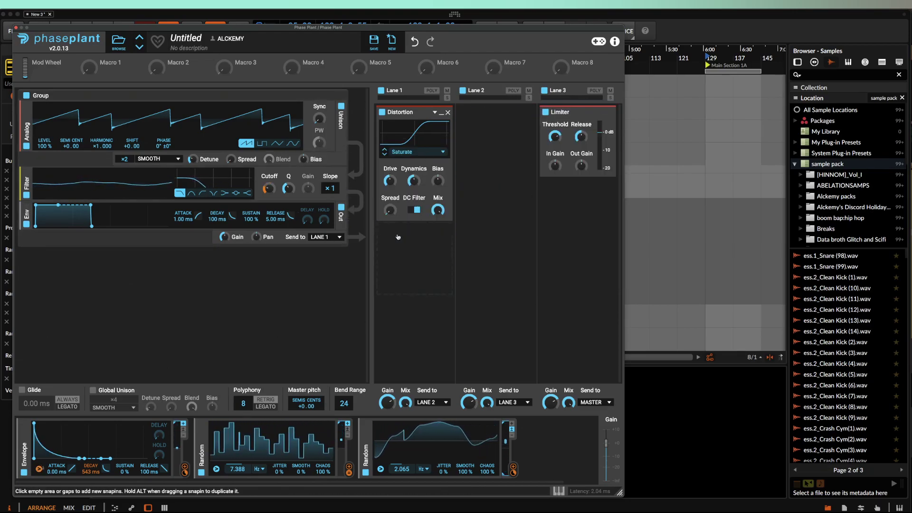
Add a Multipass effect host below the Distortion in Lane 1 and open its editor.
click(392, 254)
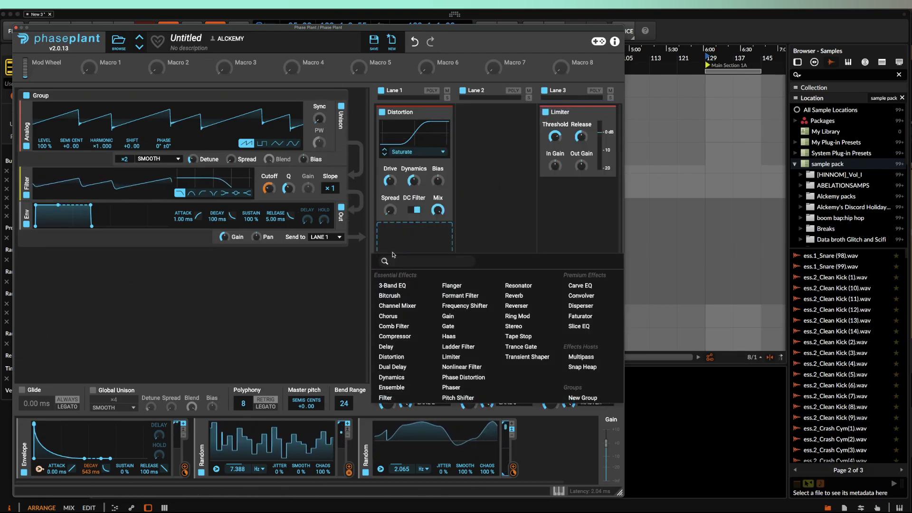
click(586, 357)
click(446, 233)
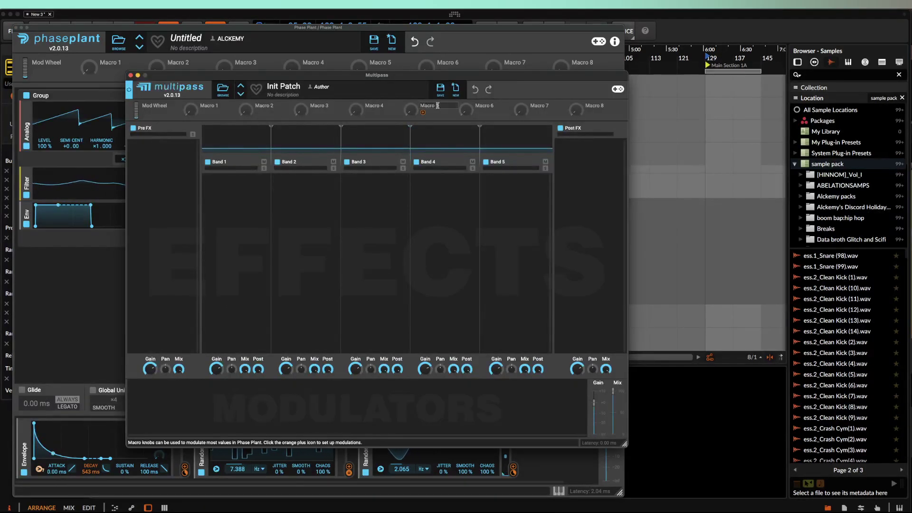
In a three-band Multipass split, add Chorus to the 250 Hz–3.00 kHz band and Faturator to the band above 3.00 kHz.
click(380, 209)
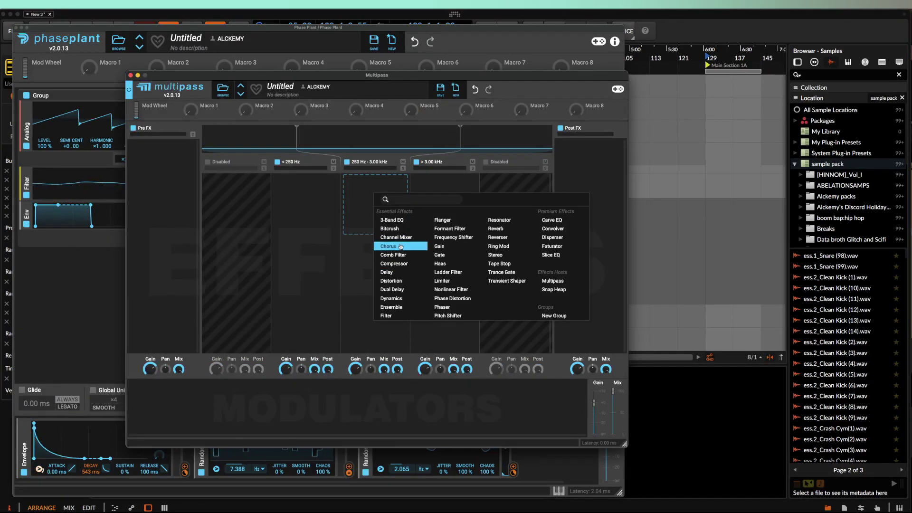
click(400, 246)
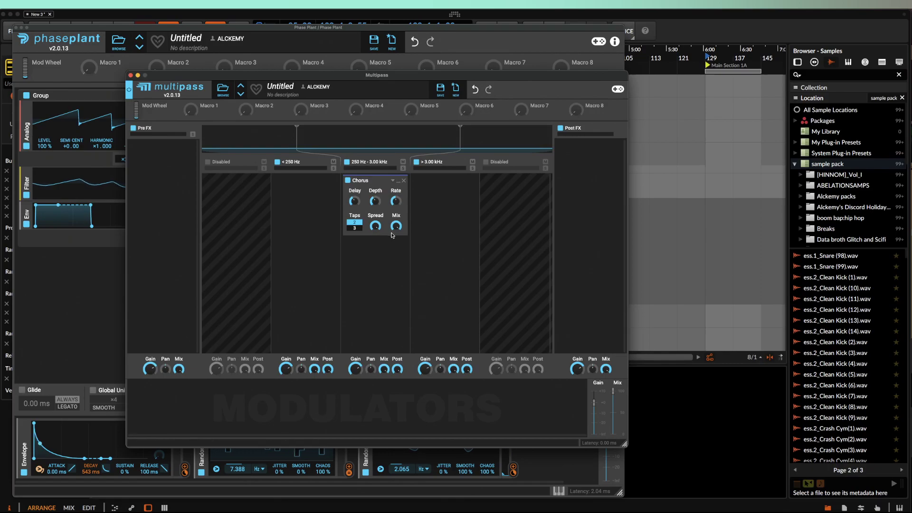
click(442, 193)
click(600, 242)
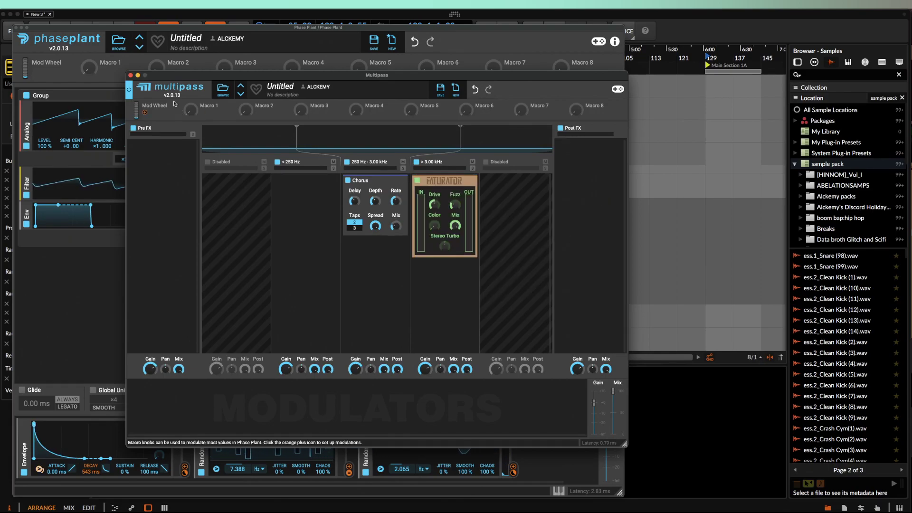
Close the Multipass editor, collapse the second Random modulator, and add a Note modulator after it.
click(130, 75)
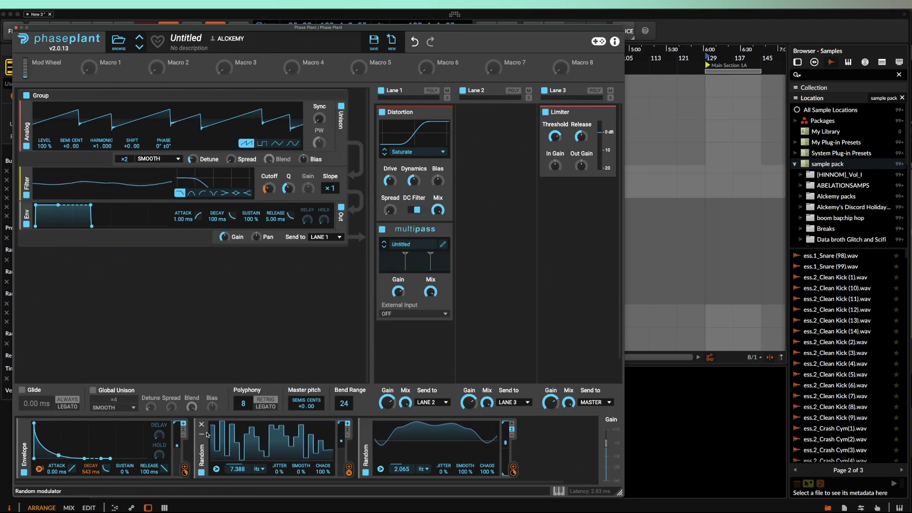
click(365, 424)
click(425, 435)
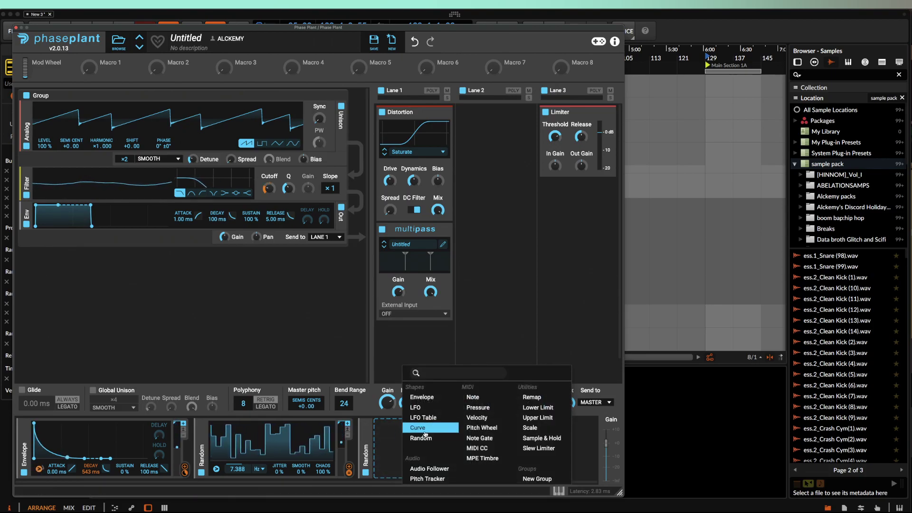
click(473, 397)
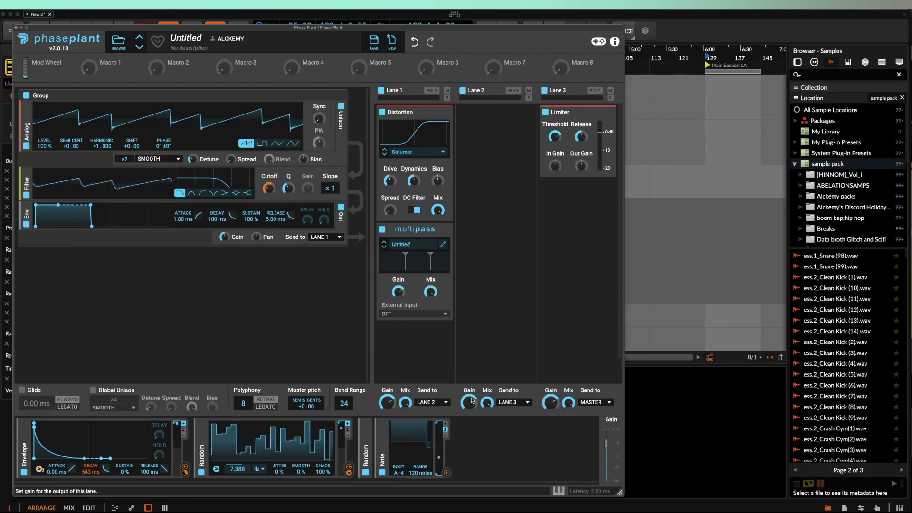
Route the Note modulator to the first Random modulator's rate, with root F-1 and a range of 24 notes.
click(446, 472)
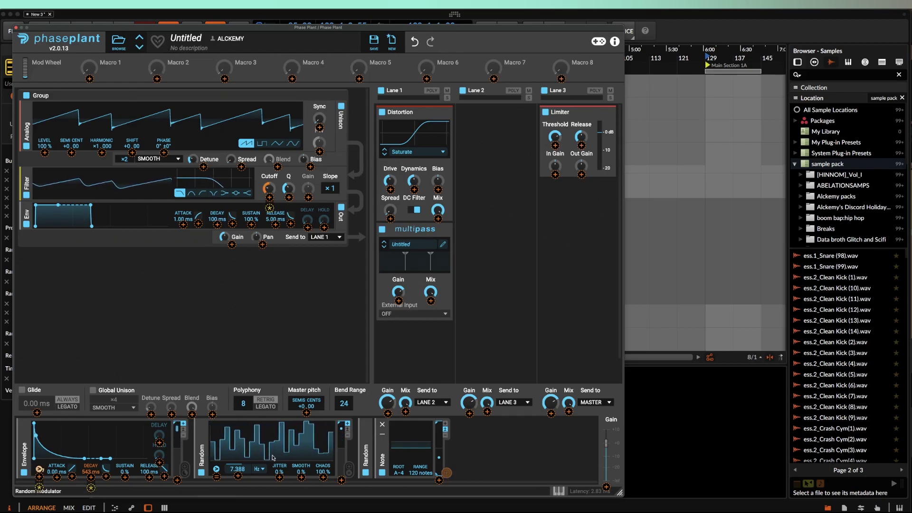
drag(238, 478, 238, 472)
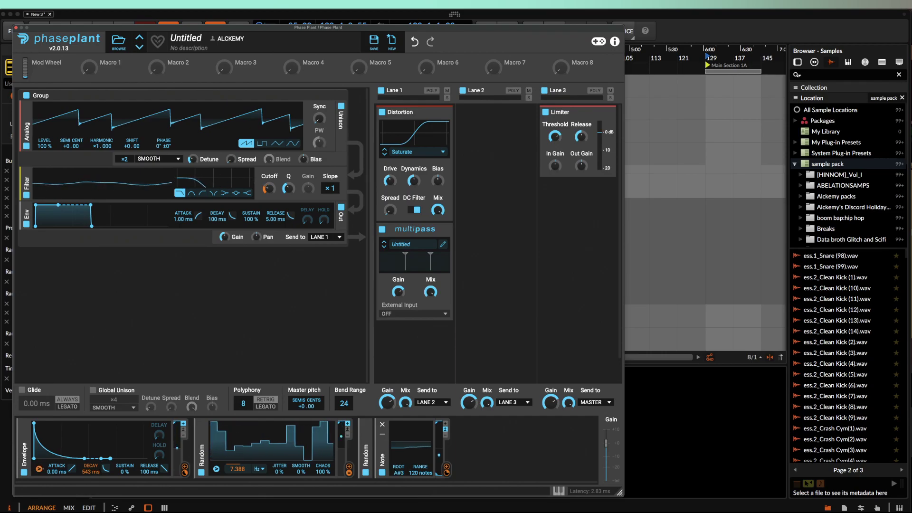
drag(398, 472, 398, 477)
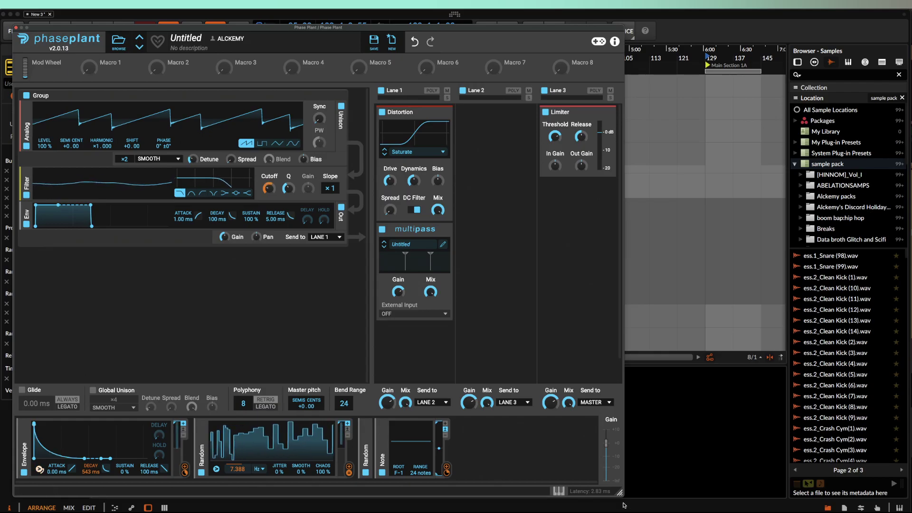
Show the on-screen keyboard and bend the pitch wheel downward.
click(558, 490)
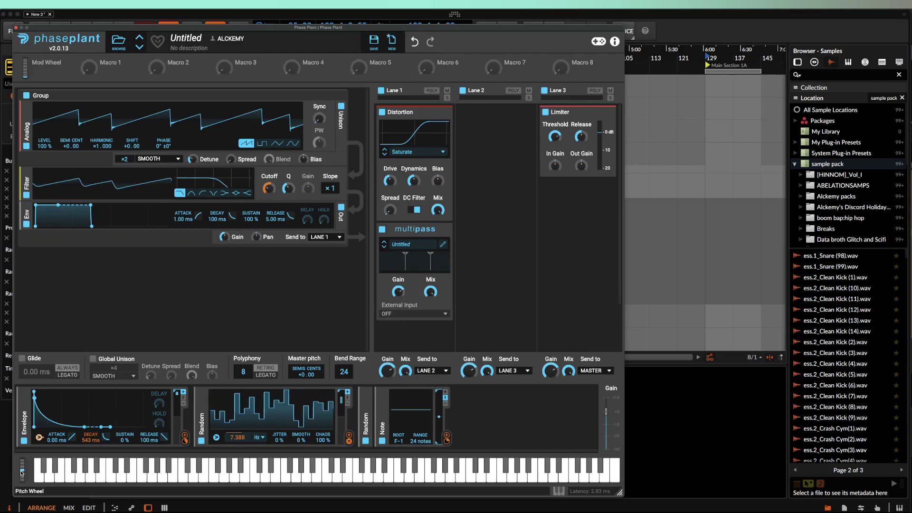
drag(23, 469, 21, 489)
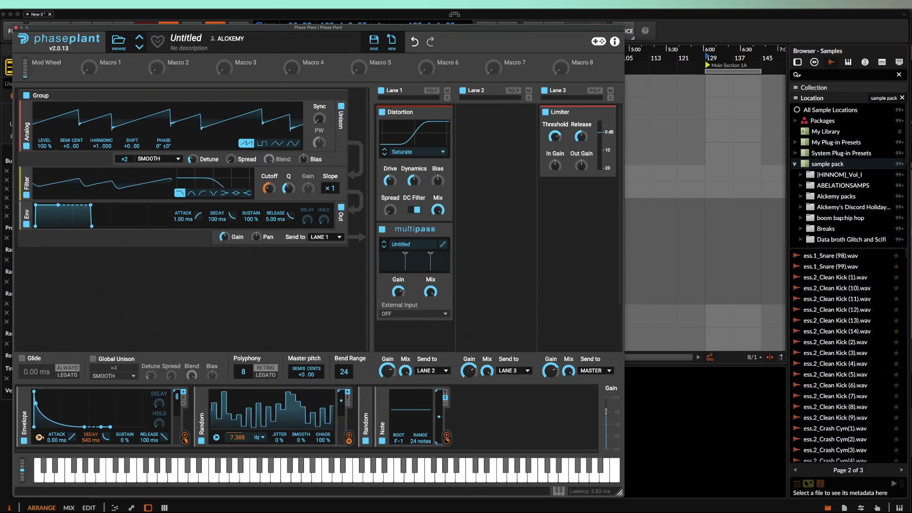
Load the FUNNEL GHOST preset from the AETURNUM 5? folder of the user presets.
click(118, 42)
click(63, 90)
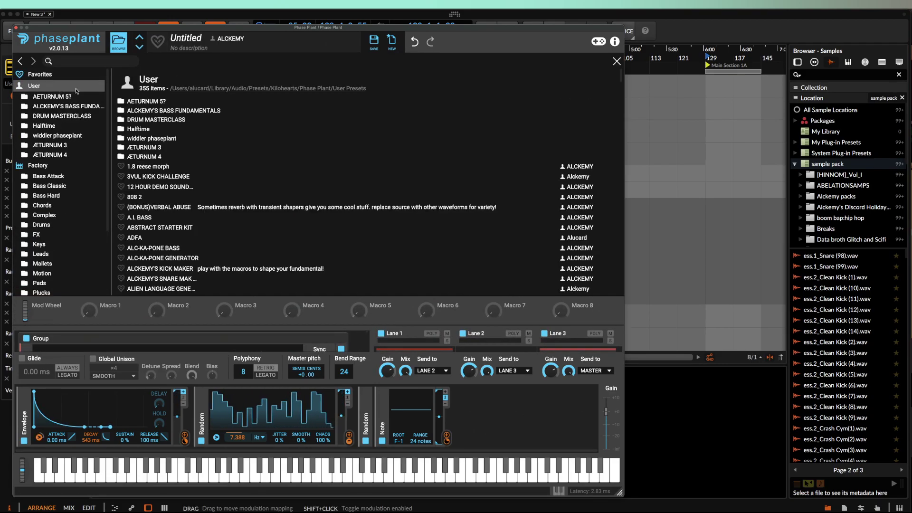
double_click(156, 101)
scroll(169, 121, down, 5)
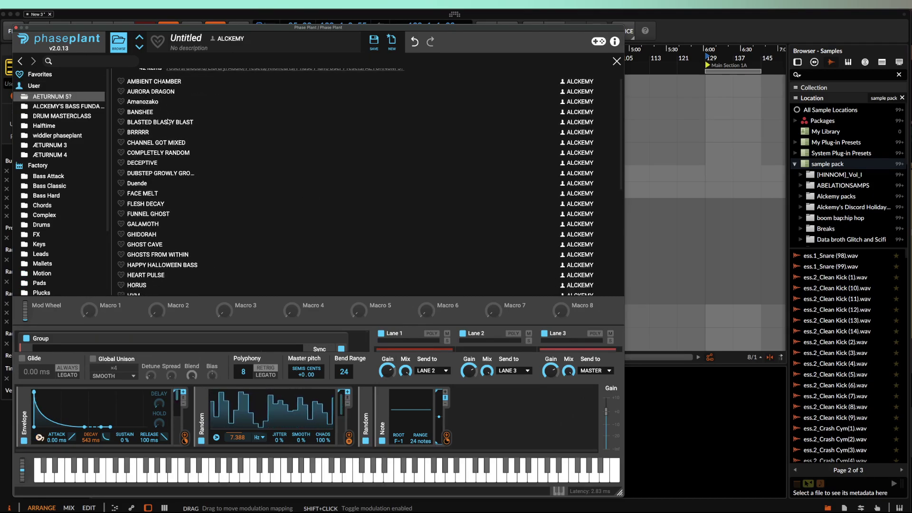
double_click(148, 175)
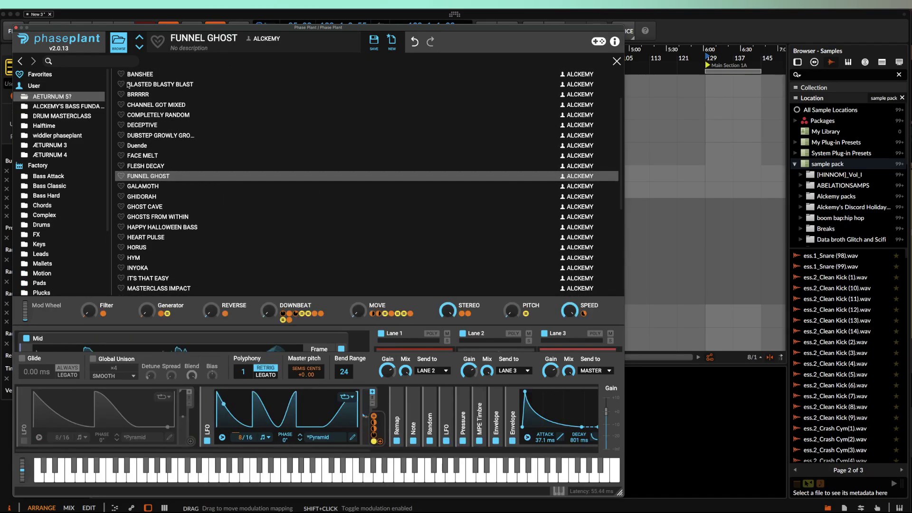
Audition the preset by moving the pitch wheel and sweeping the Generator and Filter macros back down to minimum.
scroll(165, 420, right, 10)
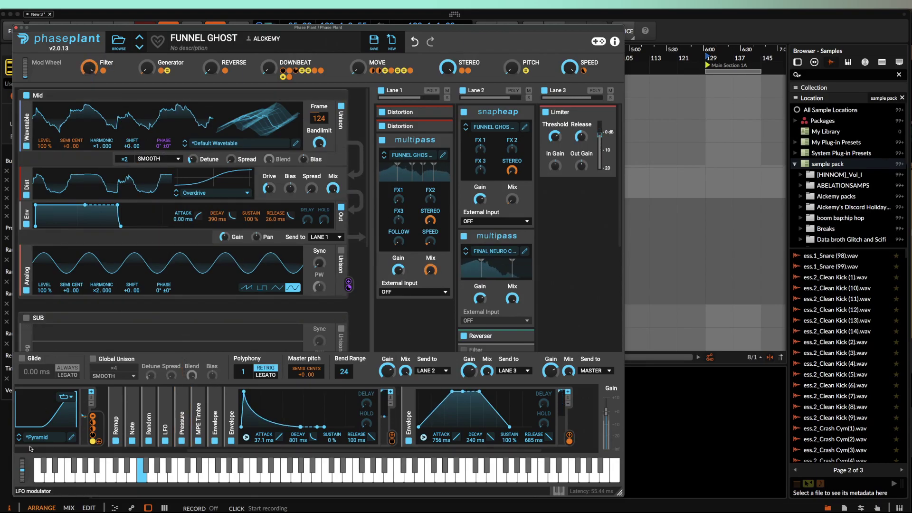
drag(25, 474, 13, 469)
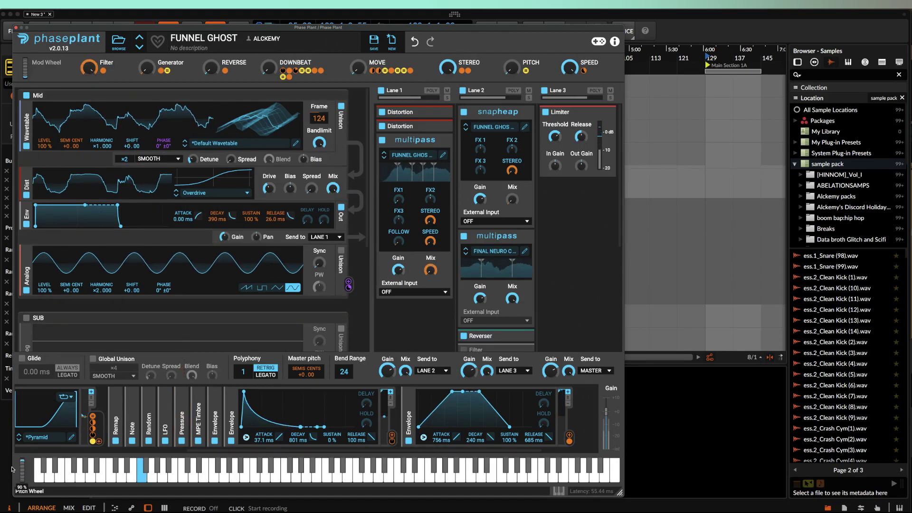
drag(147, 67, 147, 45)
drag(89, 67, 89, 83)
drag(147, 68, 143, 72)
Audition the DOWNBEAT and MOVE macros by raising both to maximum and bringing DOWNBEAT back to minimum.
drag(269, 69, 268, 48)
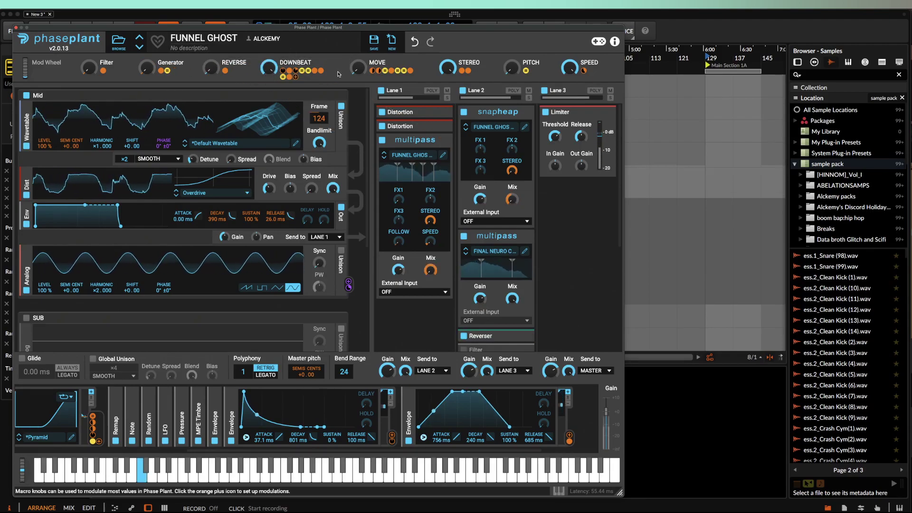
drag(357, 71, 357, 50)
drag(269, 68, 268, 90)
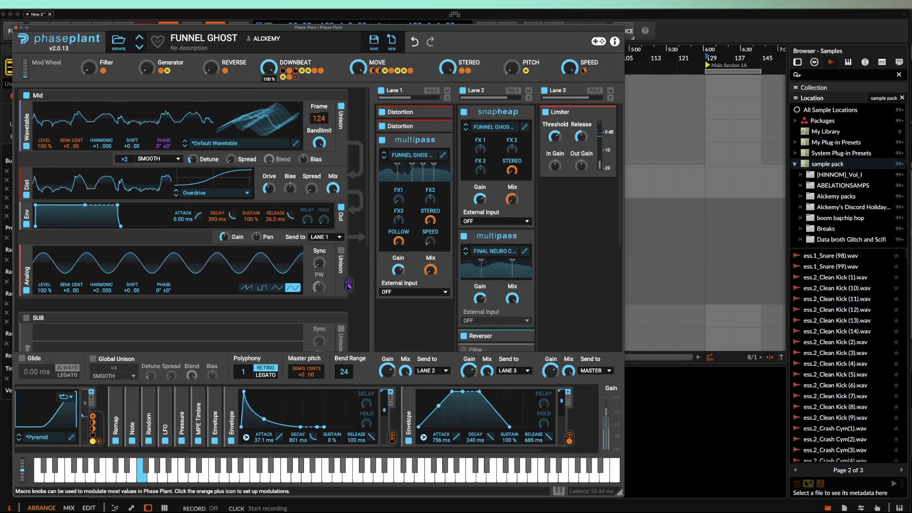
Raise the Generator and Filter macros while the note plays.
drag(147, 69, 147, 47)
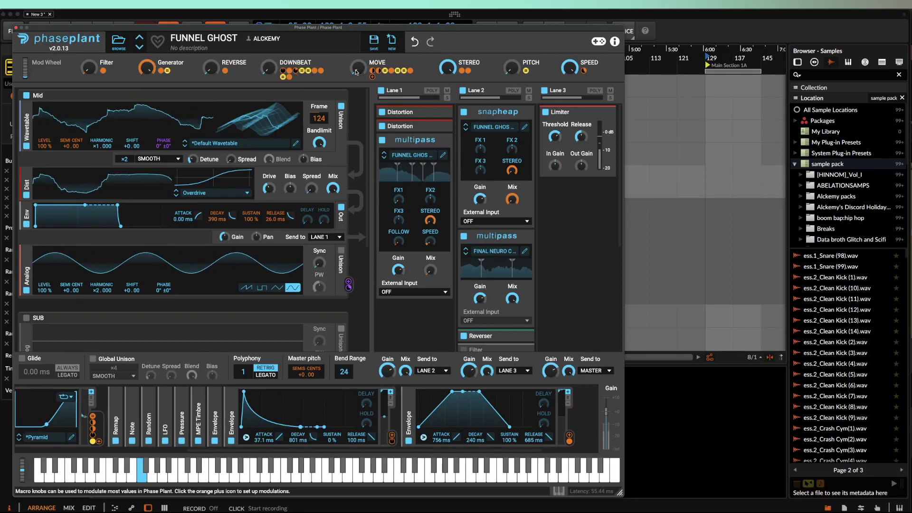
mouse_move(88, 68)
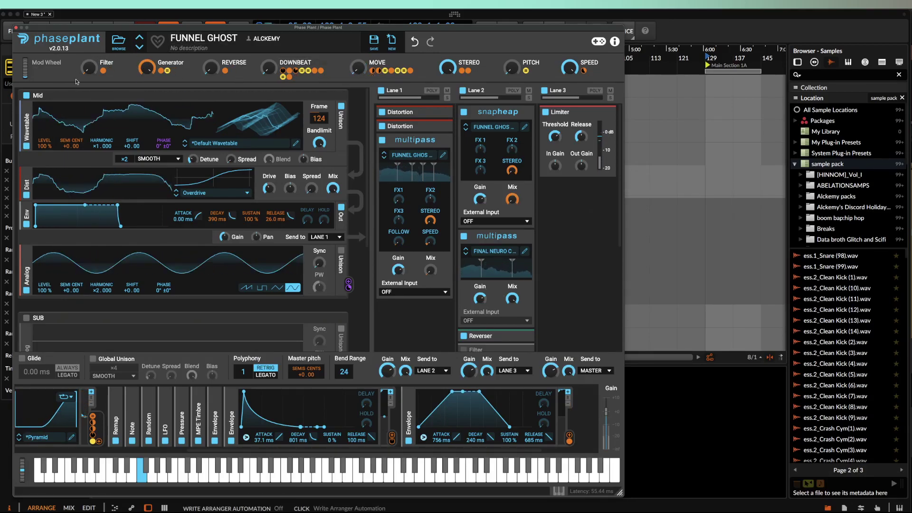
drag(88, 68, 88, 47)
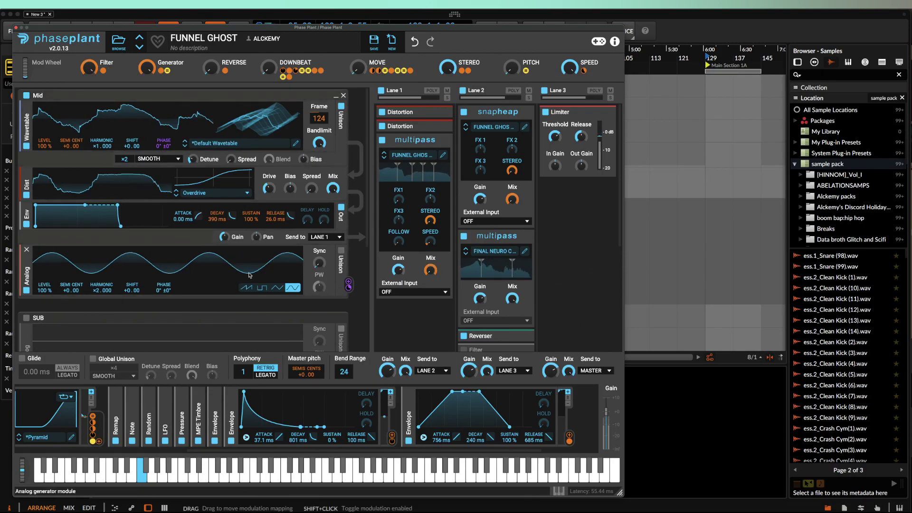